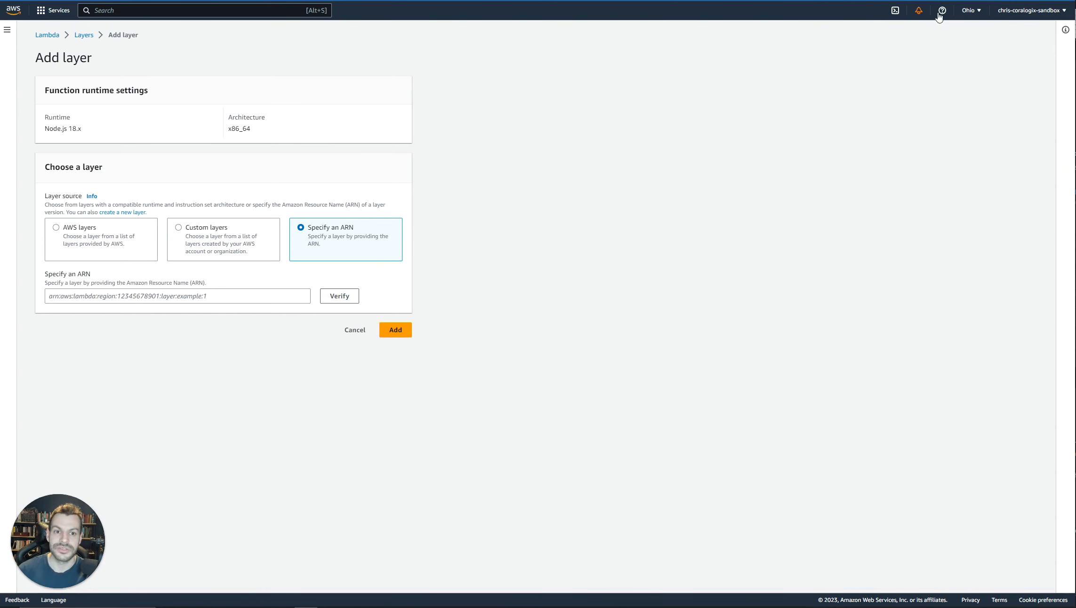
Check the console's region and select the us-east-2 x86_64 telemetry exporter layer ARN in the Coralogix installation documentation.
{"action": "left_click", "coordinate": [966, 11]}
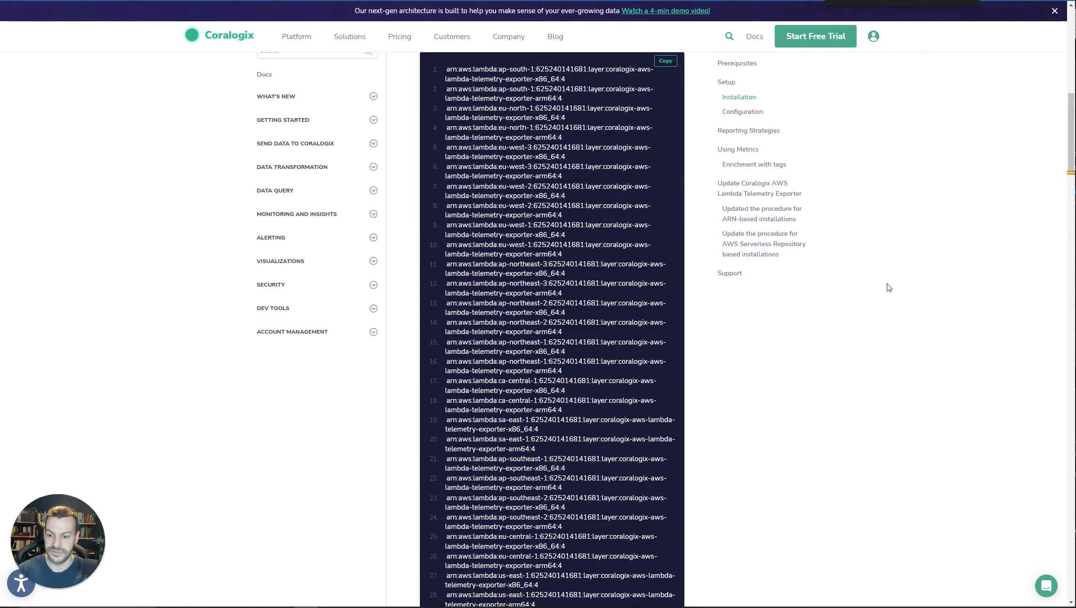
{"action": "key", "text": "Return"}
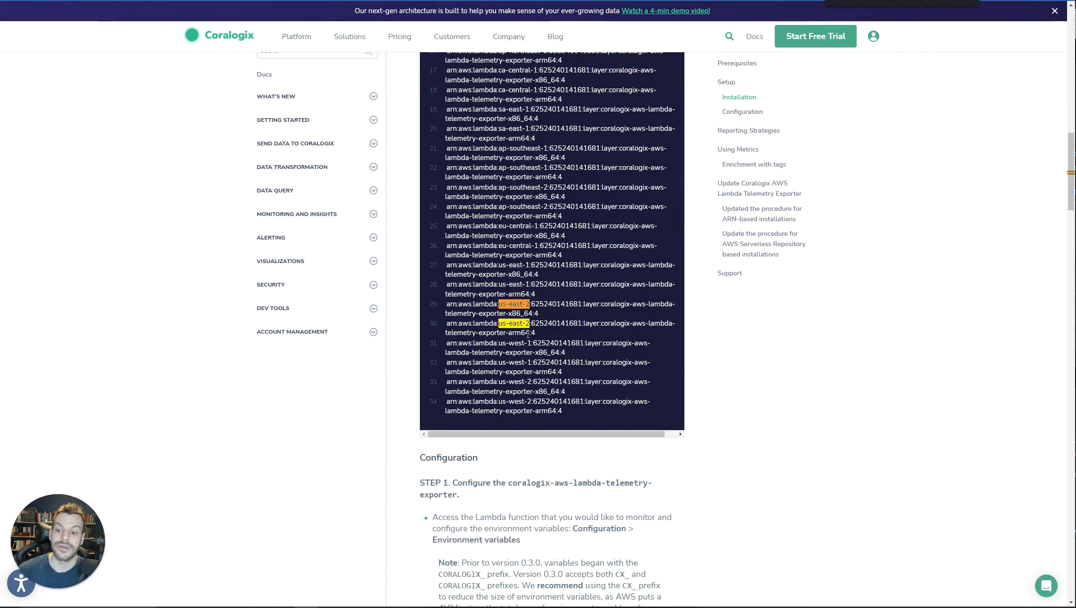
{"action": "left_click_drag", "start_coordinate": [538, 313], "coordinate": [446, 303]}
{"action": "key", "text": "ctrl+c"}
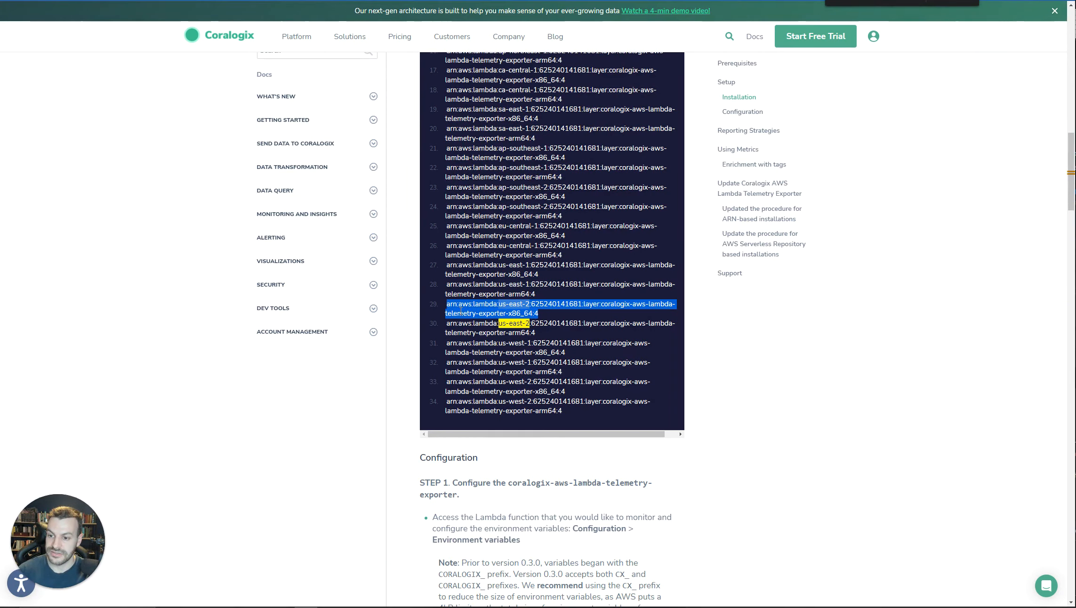
In the AWS console, specify the copied us-east-2 x86_64 telemetry exporter ARN, verify it and add the layer to the function.
{"action": "key", "text": "ctrl+Tab"}
{"action": "left_click", "coordinate": [235, 294]}
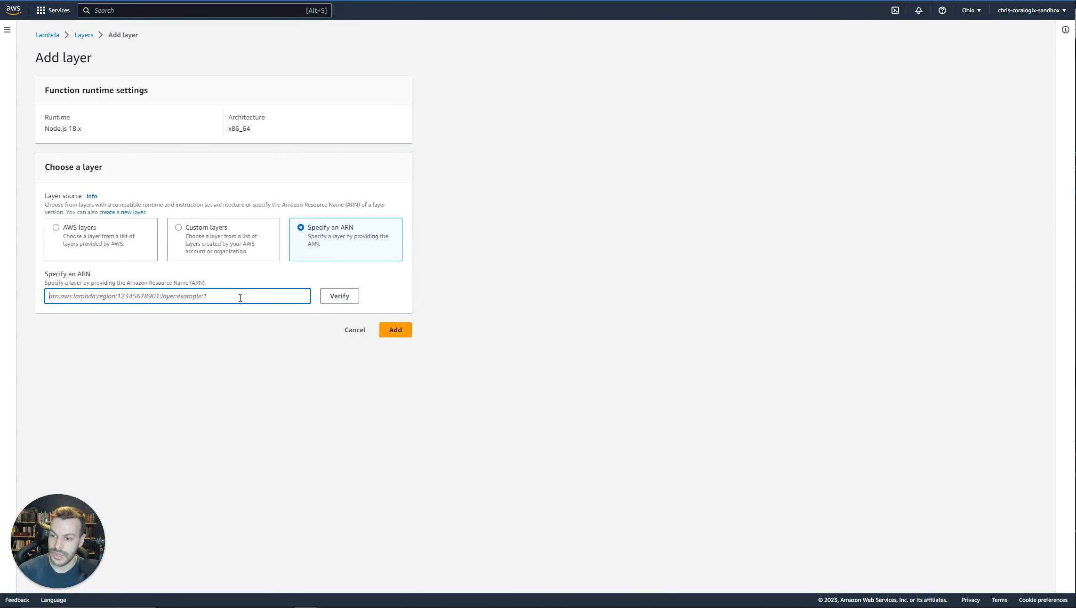
{"action": "key", "text": "ctrl+v"}
{"action": "left_click", "coordinate": [337, 296]}
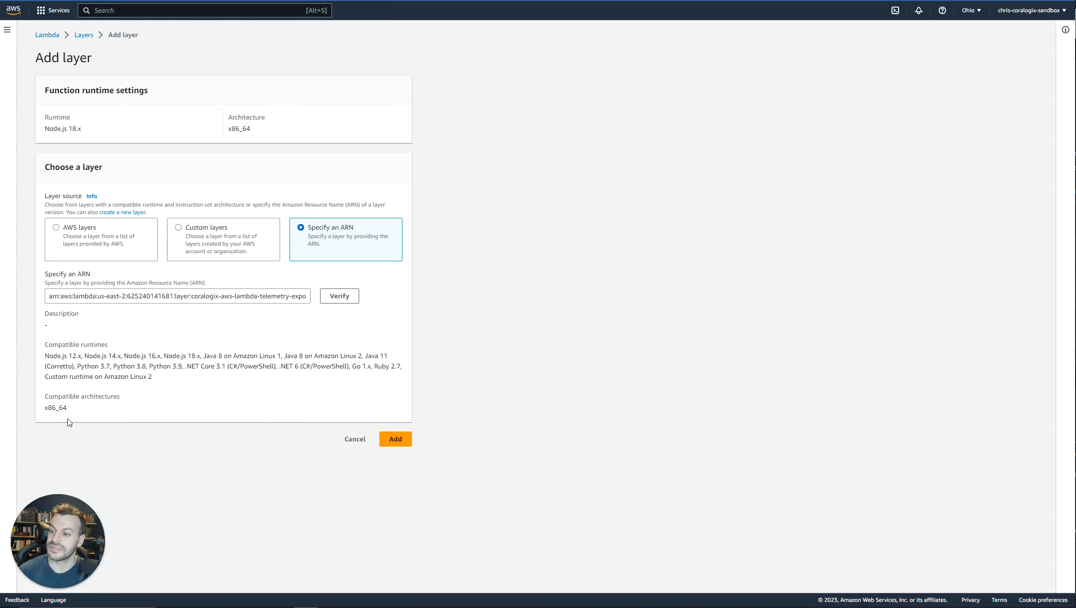
{"action": "left_click", "coordinate": [404, 441]}
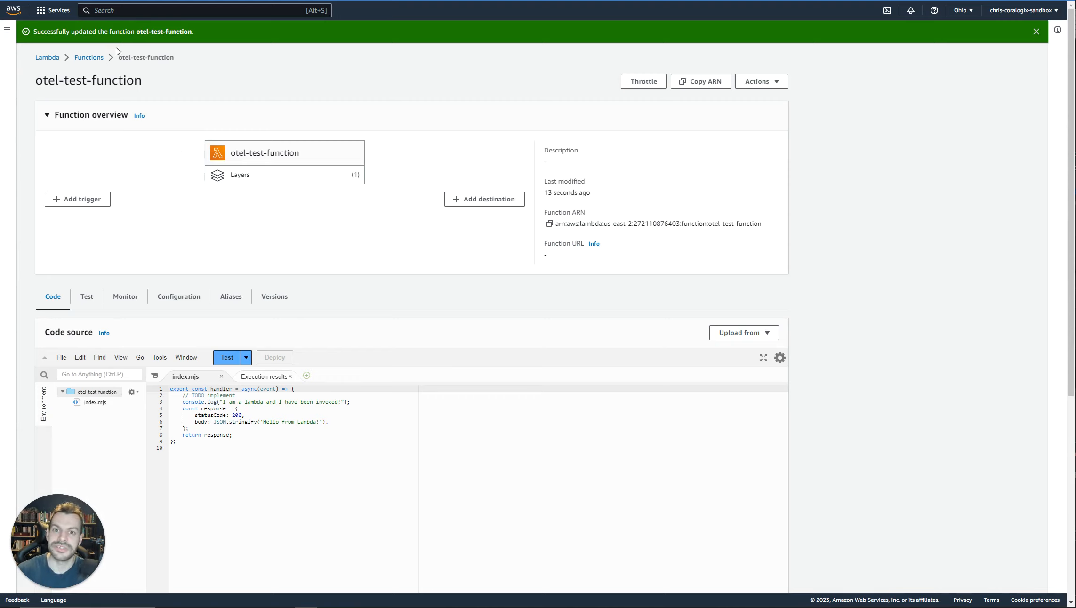
Find the CX_DOMAIN setting in the Coralogix documentation and select the EU1 domain coralogix.com from the domain table.
{"action": "left_click", "coordinate": [212, 1]}
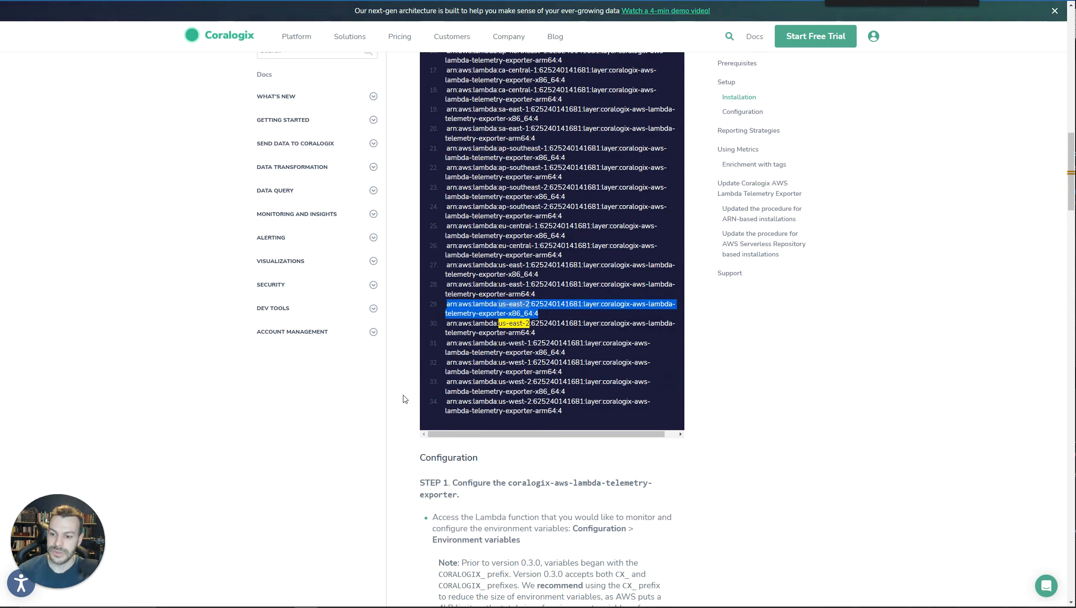
{"action": "scroll", "coordinate": [403, 398], "scroll_direction": "down", "scroll_amount": 8}
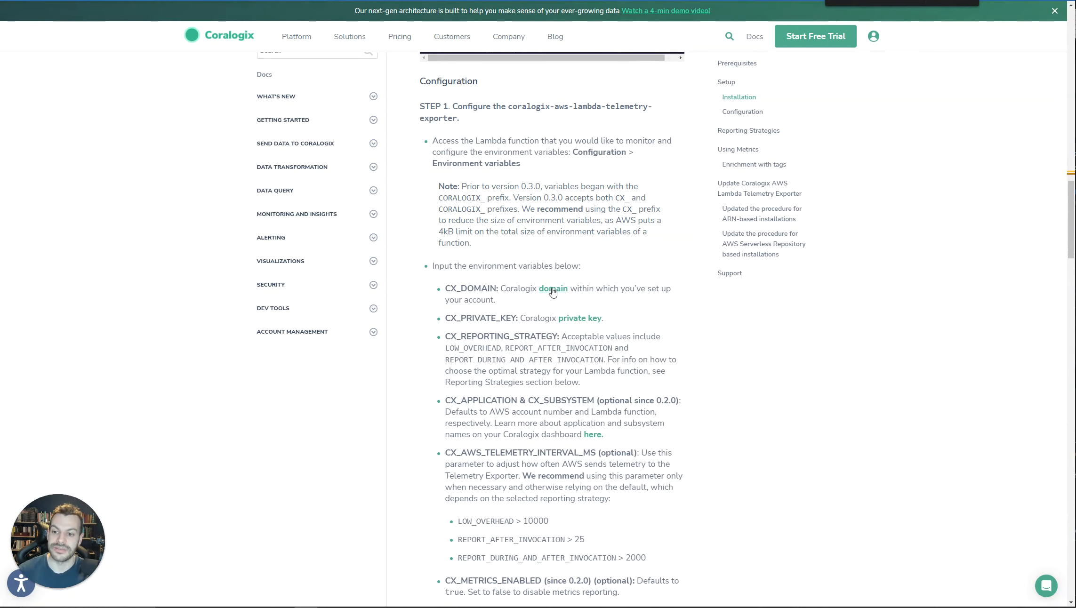
{"action": "left_click", "coordinate": [553, 289]}
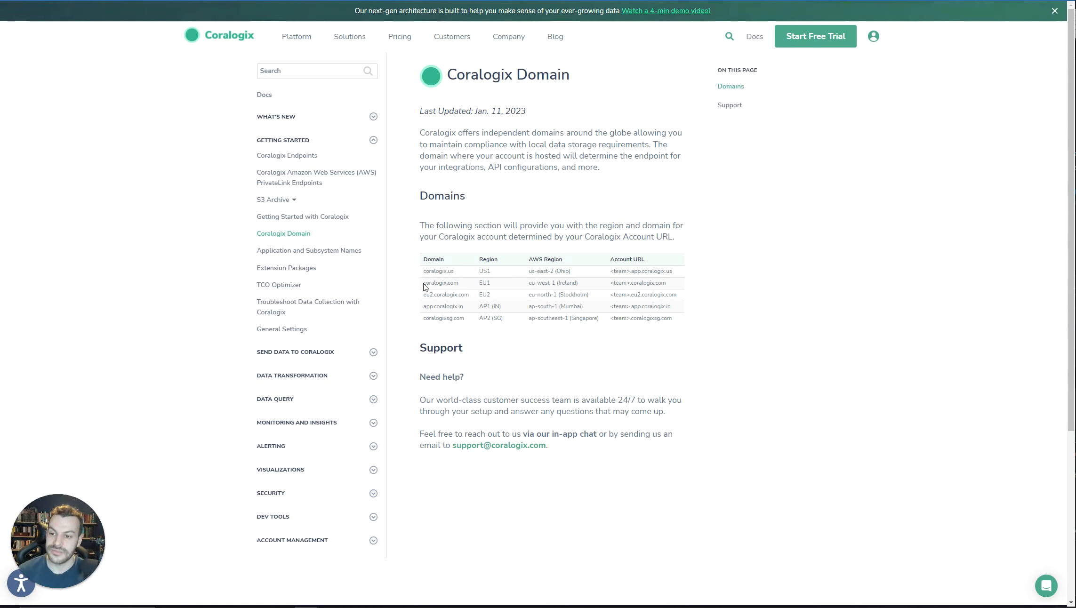
{"action": "left_click_drag", "start_coordinate": [423, 284], "coordinate": [463, 288]}
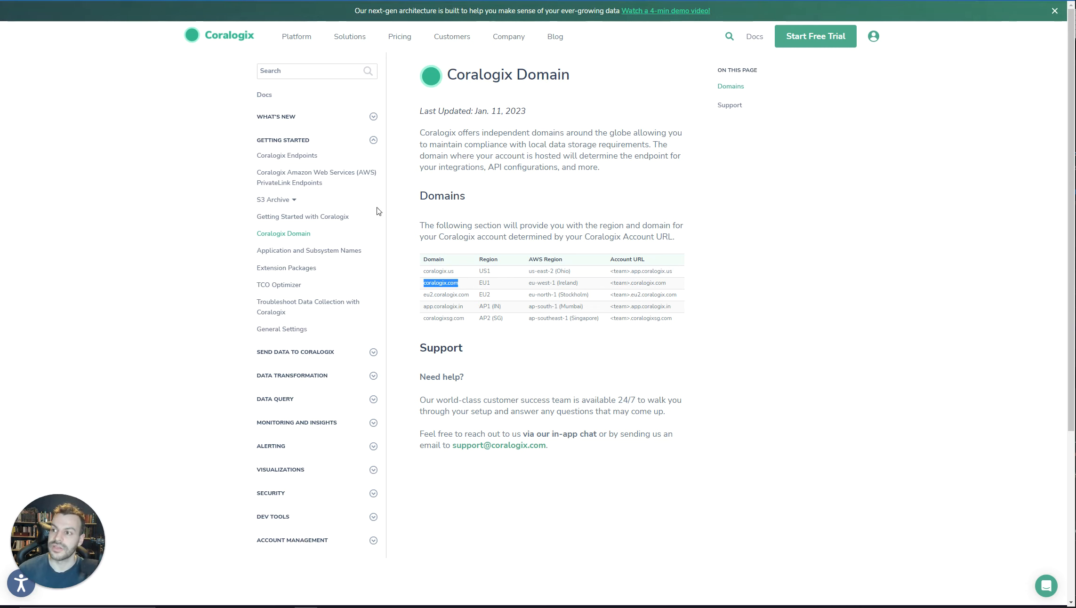
Review the exporter's environment variables in the documentation and copy the private key from the Coralogix account's Send Your Data page.
{"action": "key", "text": "ctrl+shift+Tab"}
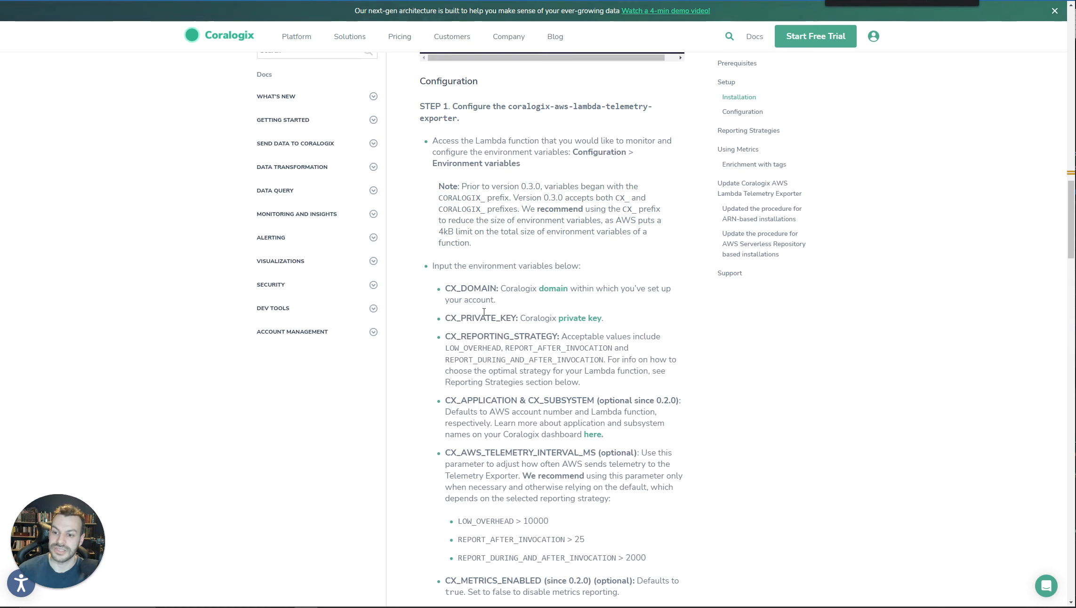
{"action": "scroll", "coordinate": [541, 236], "scroll_direction": "down", "scroll_amount": 3}
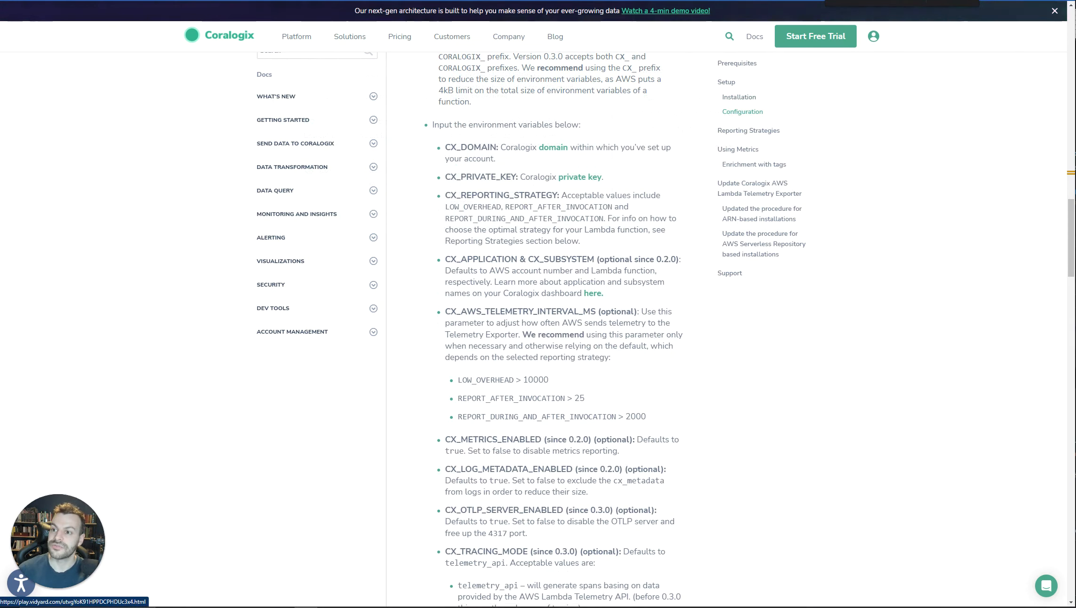
{"action": "key", "text": "ctrl+shift+Tab"}
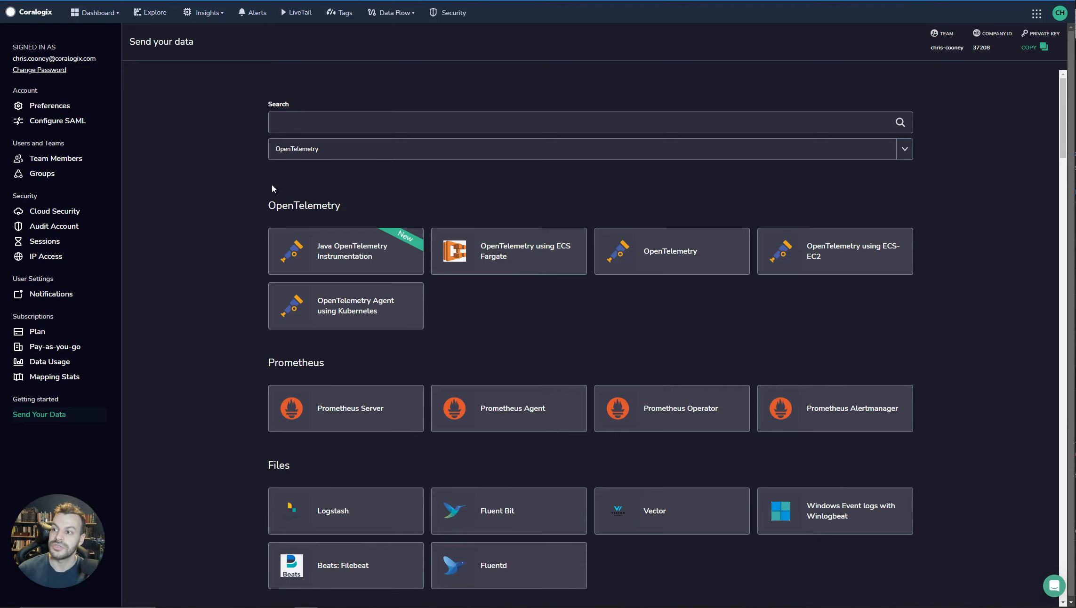
{"action": "left_click", "coordinate": [1035, 48]}
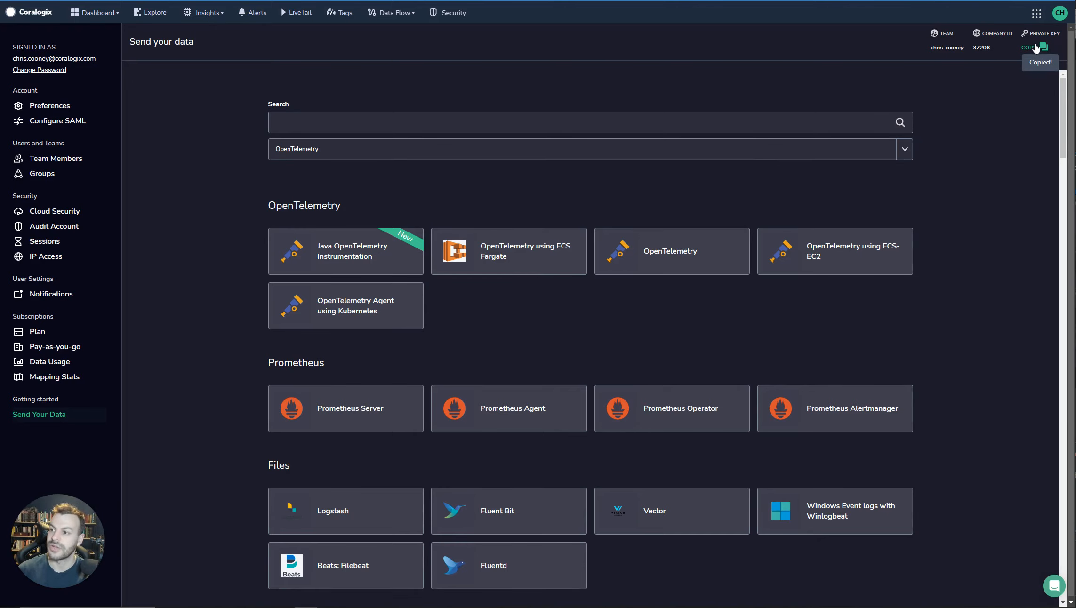
Read the Reporting Strategies section of the documentation and highlight the REPORT_AFTER_INVOCATION description.
{"action": "key", "text": "ctrl+Tab"}
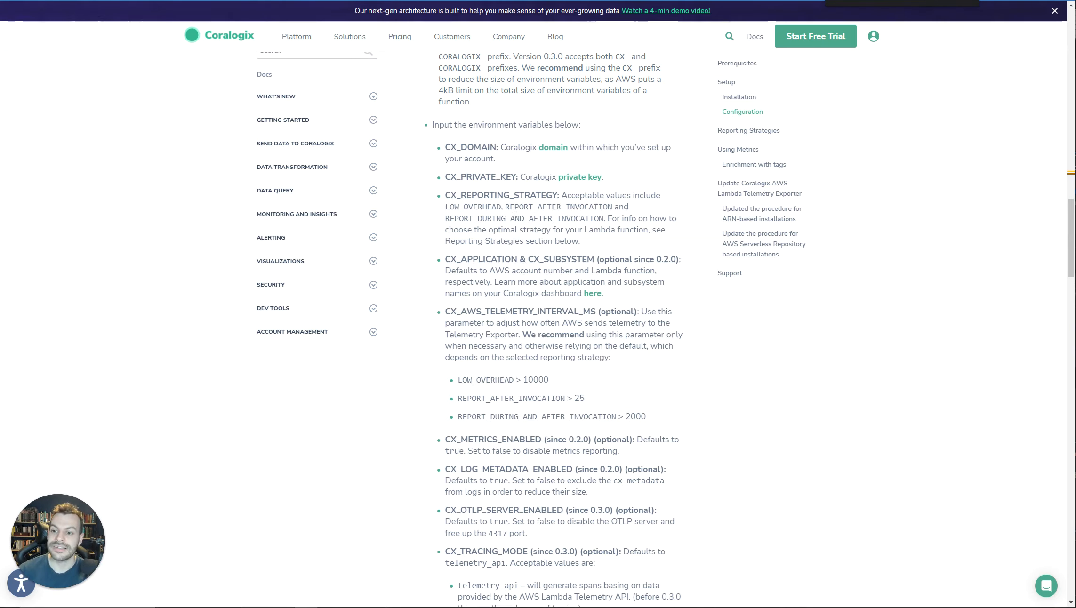
{"action": "scroll", "coordinate": [515, 214], "scroll_direction": "down", "scroll_amount": 20}
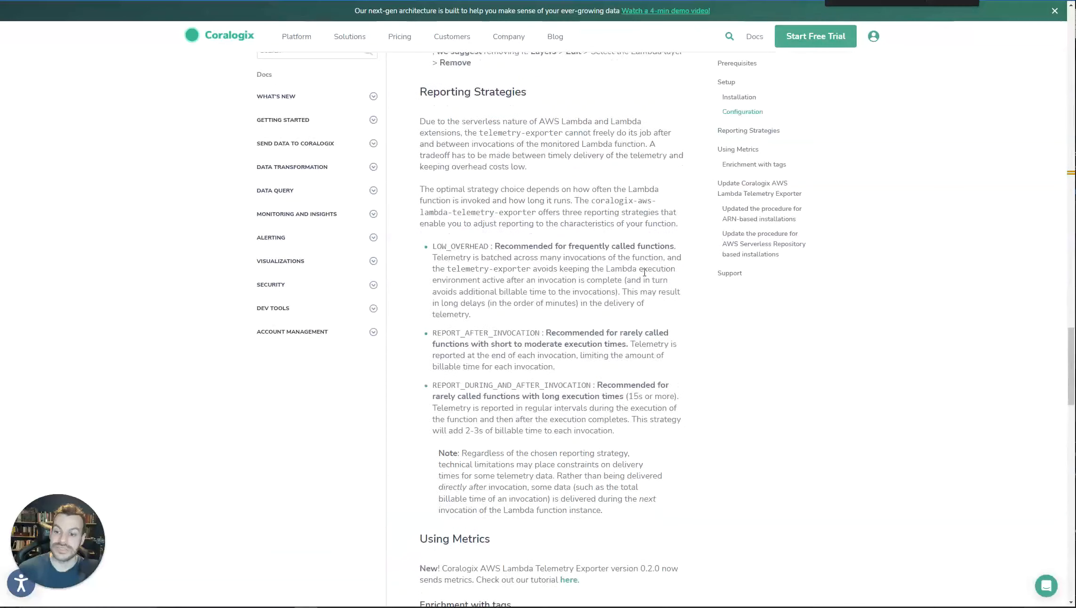
{"action": "scroll", "coordinate": [644, 272], "scroll_direction": "down", "scroll_amount": 3}
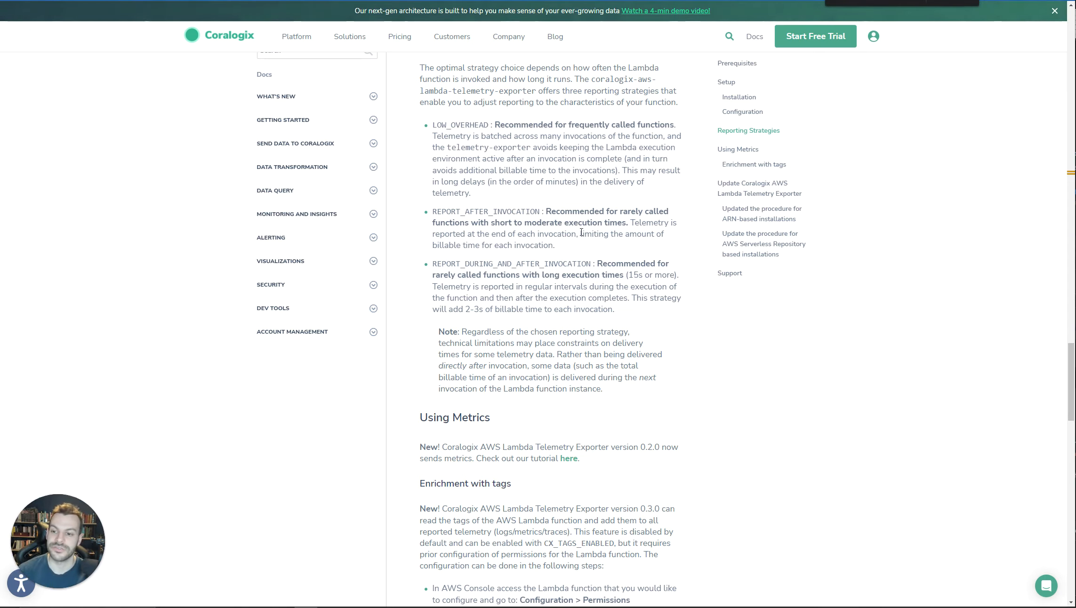
{"action": "left_click_drag", "start_coordinate": [570, 250], "coordinate": [426, 211]}
{"action": "left_click", "coordinate": [492, 214]}
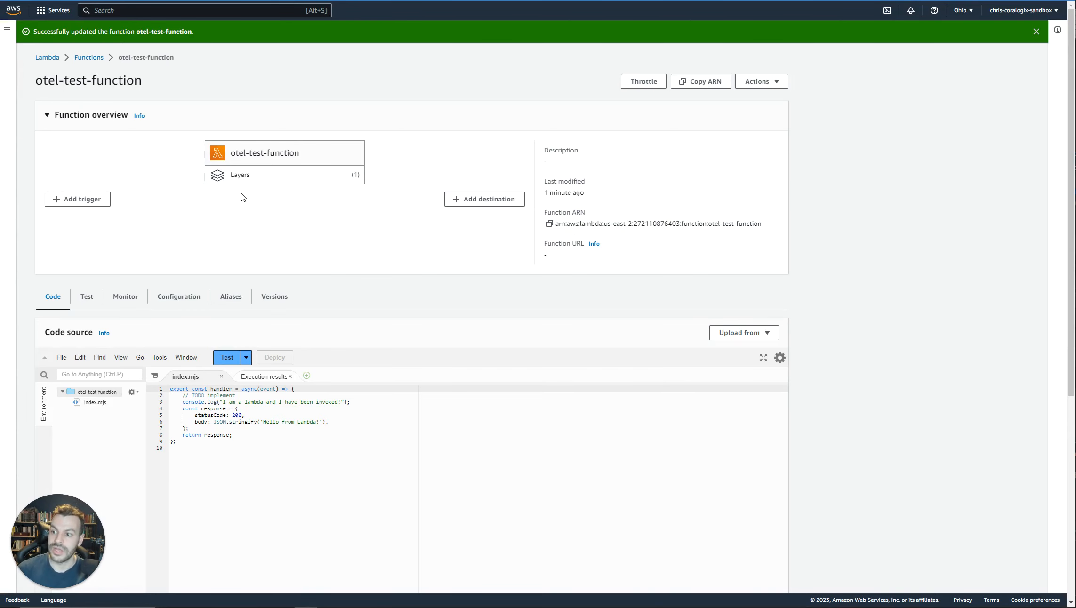
Run a test invocation of otel-test-function in AWS and switch to the Coralogix home dashboard.
{"action": "left_click", "coordinate": [233, 358]}
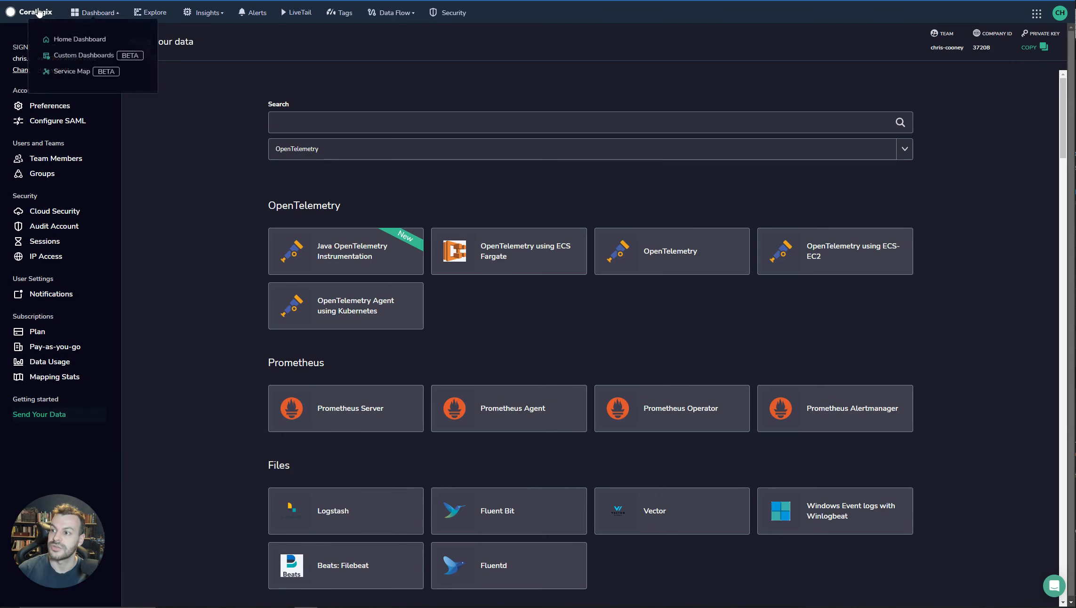
{"action": "left_click", "coordinate": [41, 12]}
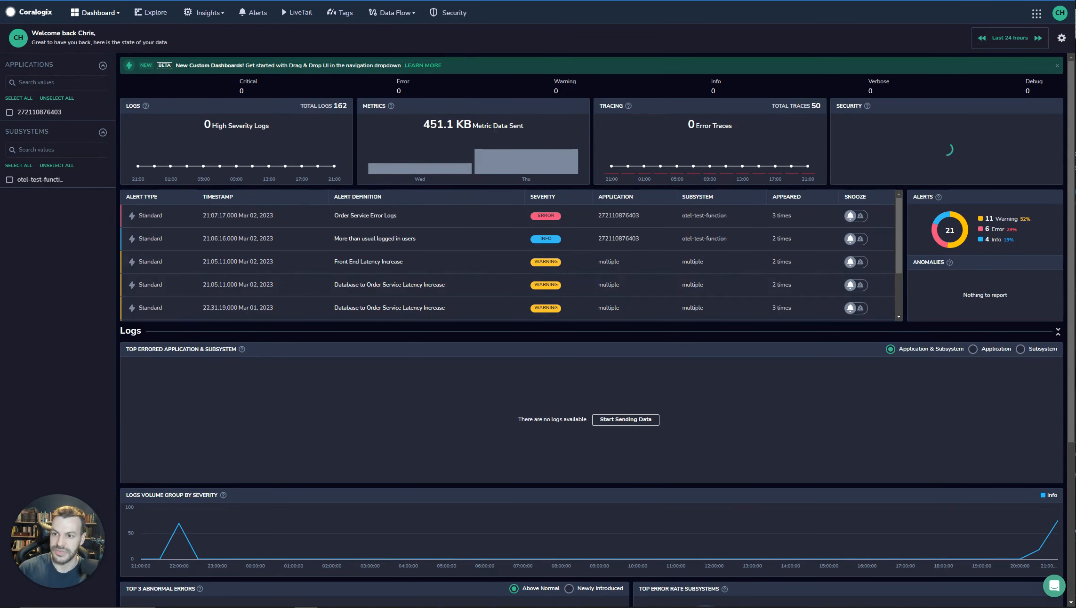
Explore the logs for the last 15 minutes and expand the newest otel-test-function entry.
{"action": "left_click", "coordinate": [156, 14]}
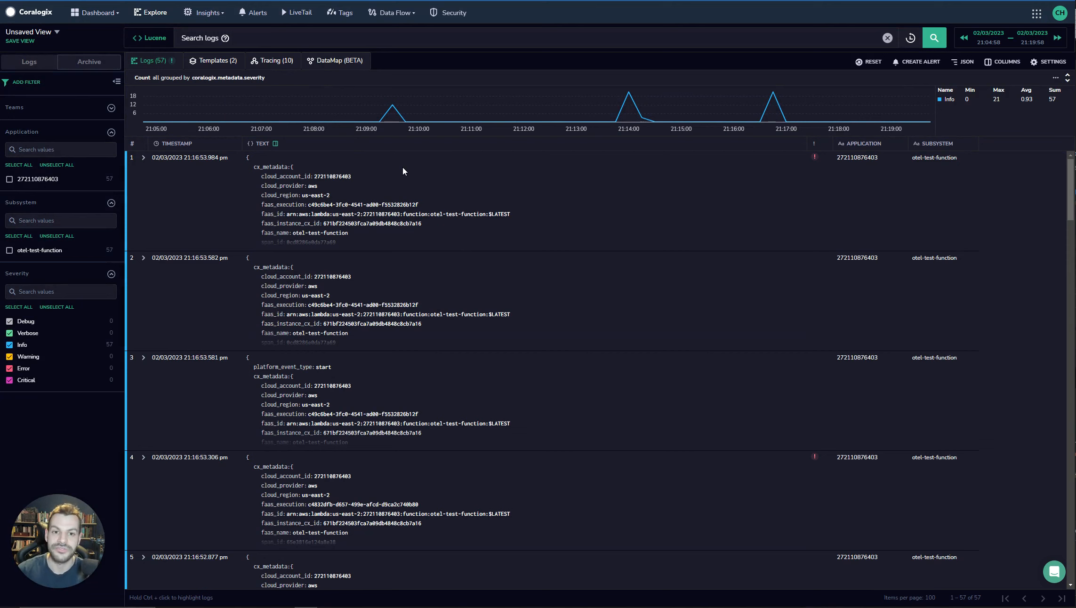
{"action": "left_click", "coordinate": [1007, 43]}
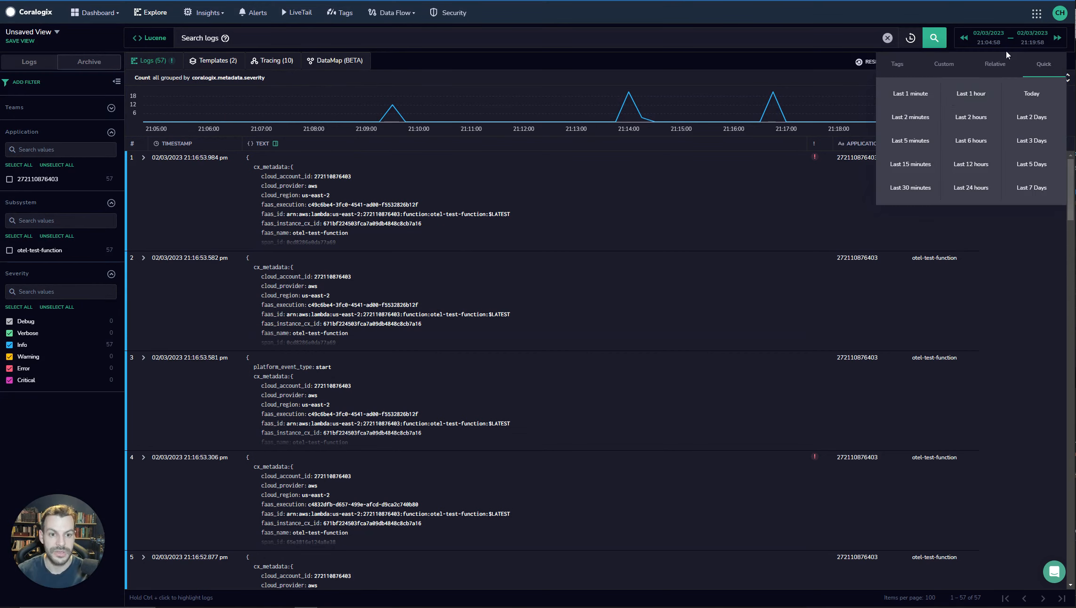
{"action": "left_click", "coordinate": [914, 160]}
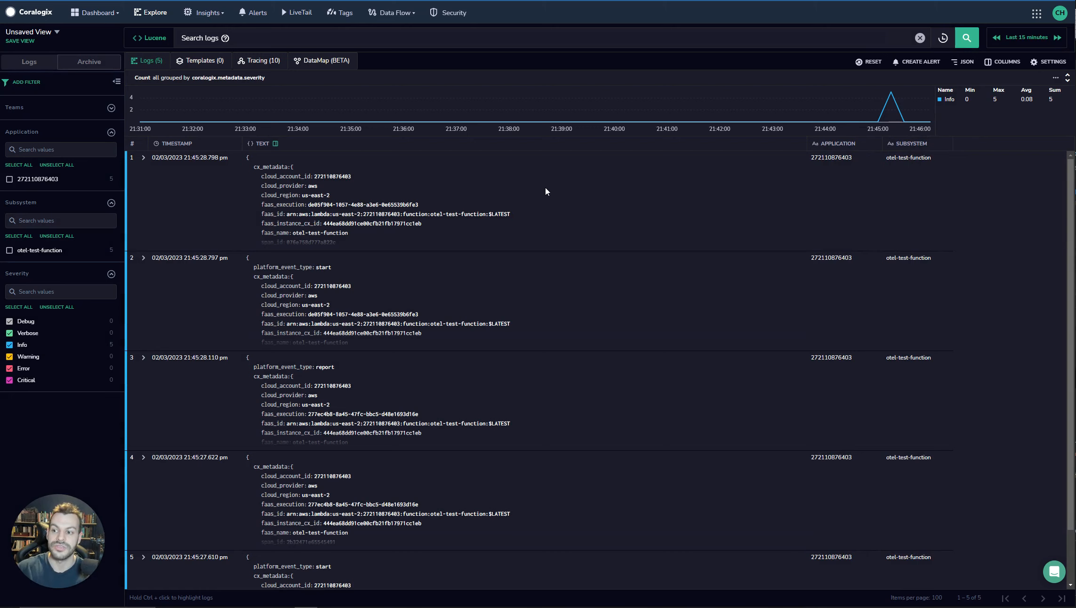
{"action": "left_click", "coordinate": [143, 158]}
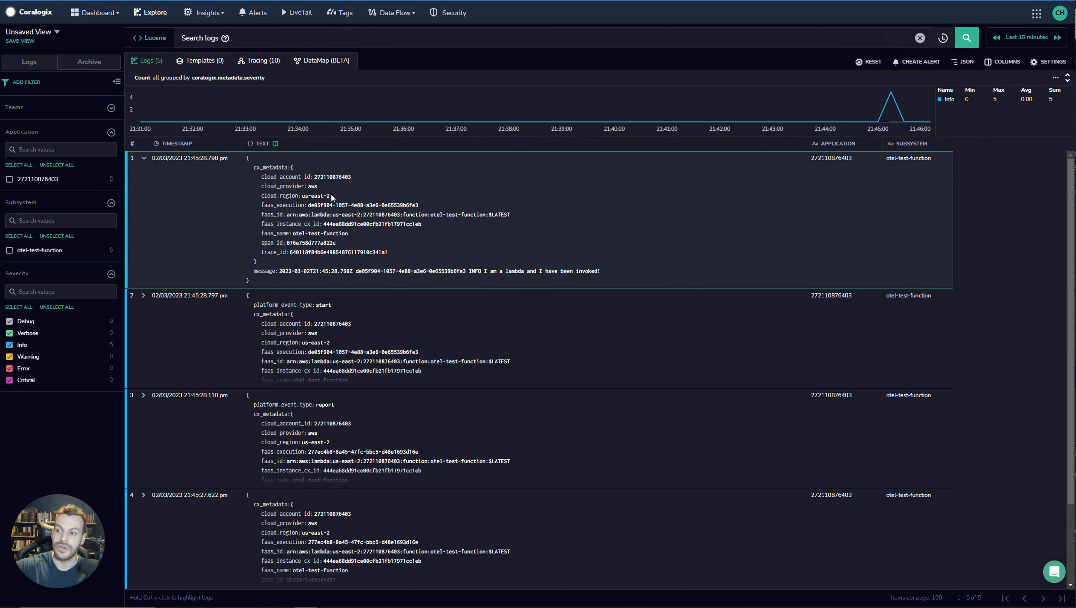
Examine the trace of the newest otel-test-function invocation span and return to the list of spans.
{"action": "left_click", "coordinate": [259, 61]}
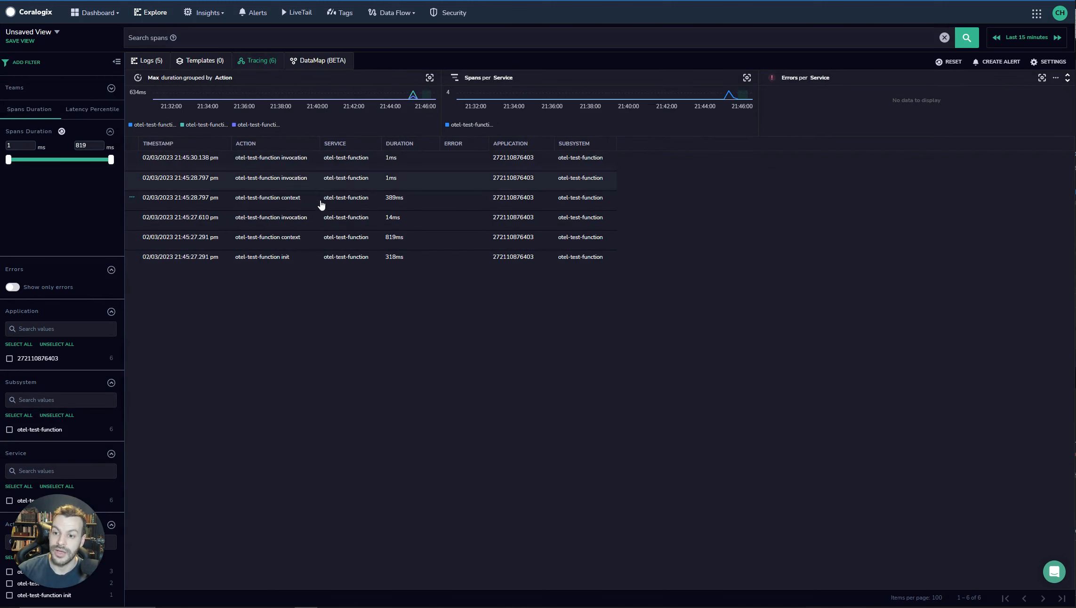
{"action": "left_click", "coordinate": [281, 165]}
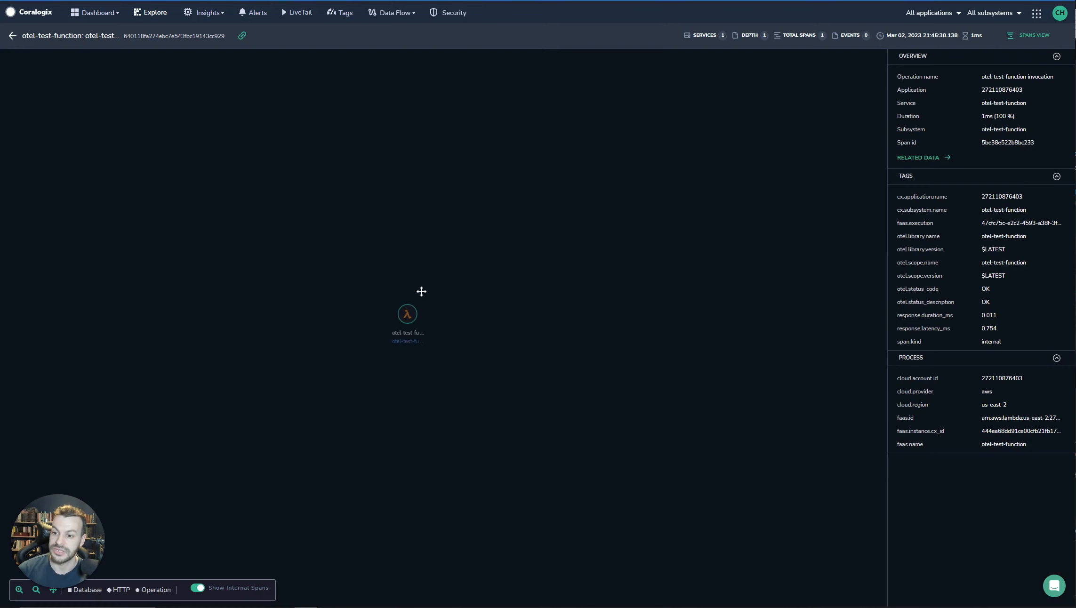
{"action": "mouse_move", "coordinate": [408, 320]}
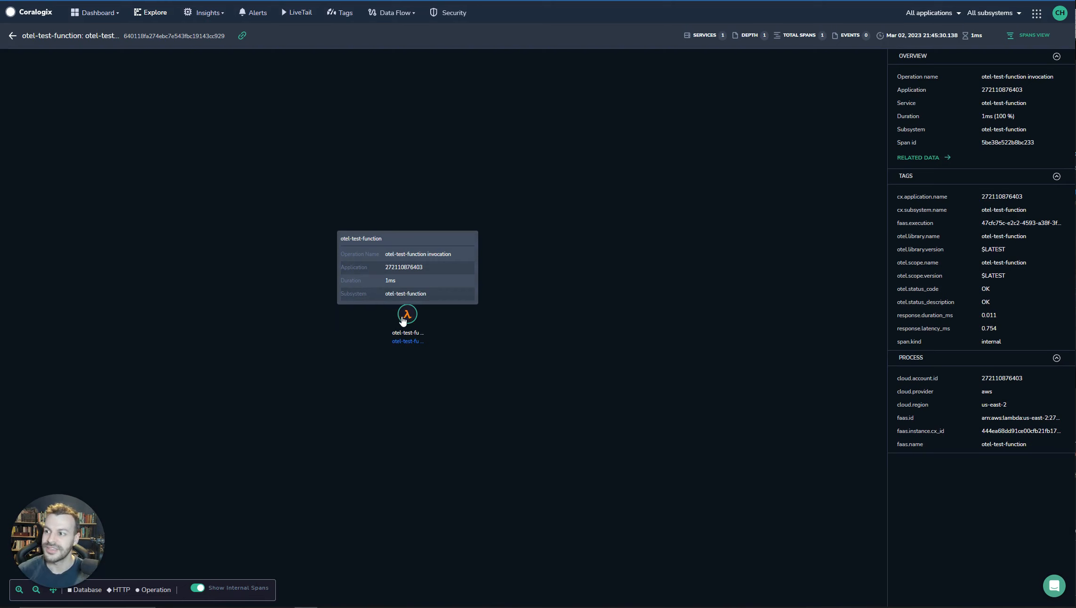
{"action": "left_click", "coordinate": [11, 36]}
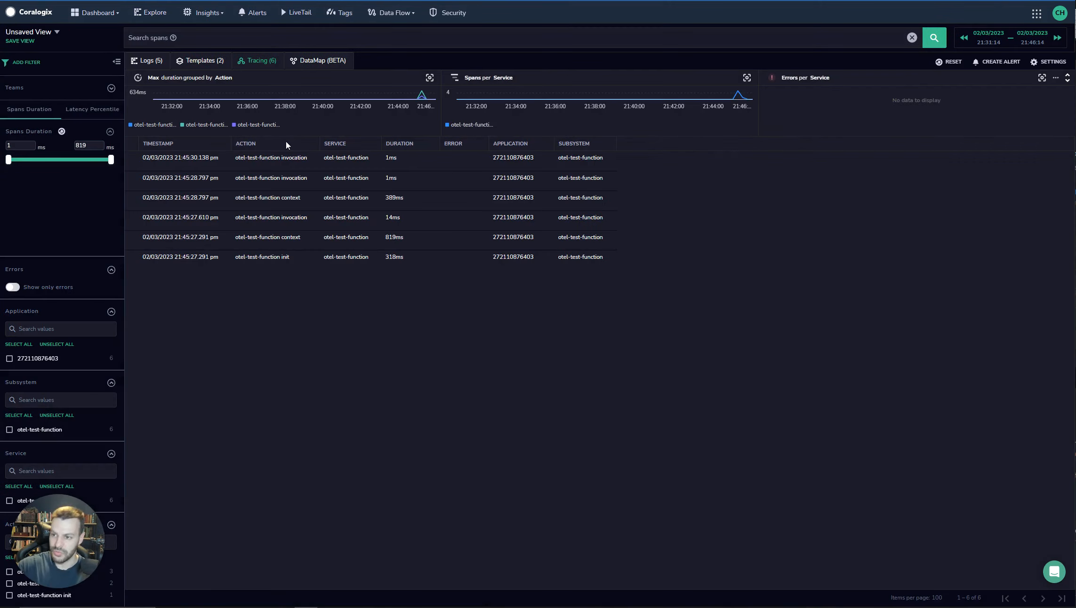
Open the custom dashboards to view My Lambda Dashboard.
{"action": "left_click", "coordinate": [97, 12]}
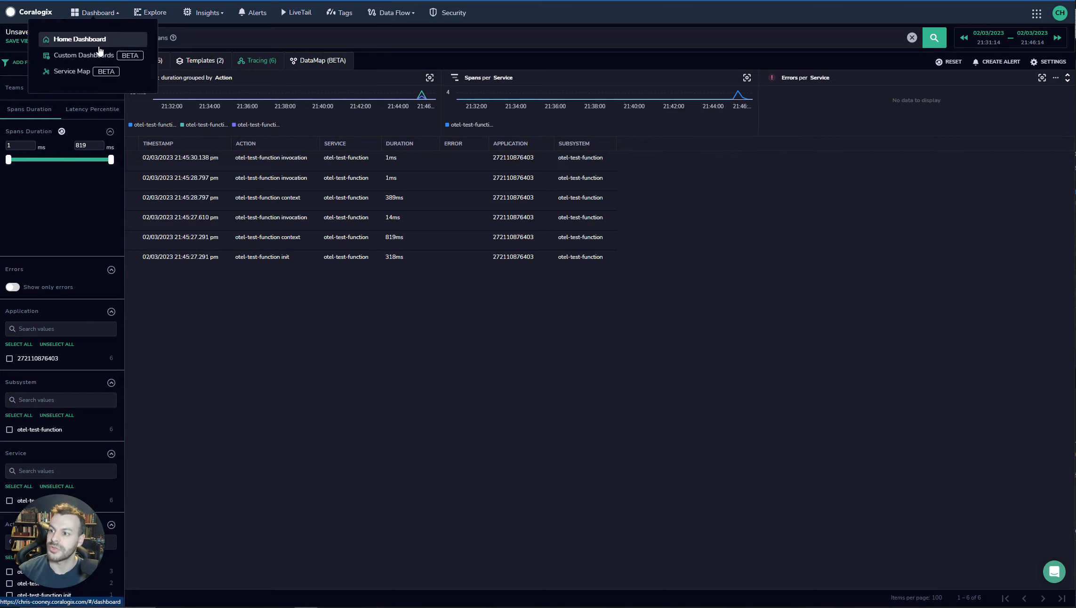
{"action": "left_click", "coordinate": [97, 56]}
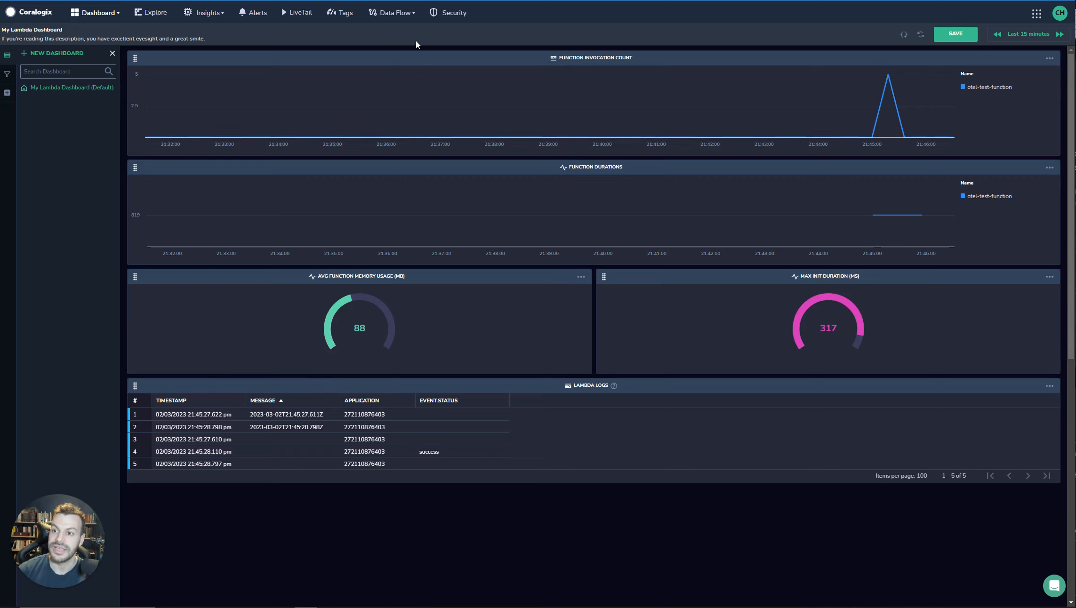
Review the Lambda_Spans Events2Metrics definition, including its event source, scope, metric fields and labels, and close it without saving.
{"action": "left_click", "coordinate": [397, 13]}
{"action": "left_click", "coordinate": [425, 99]}
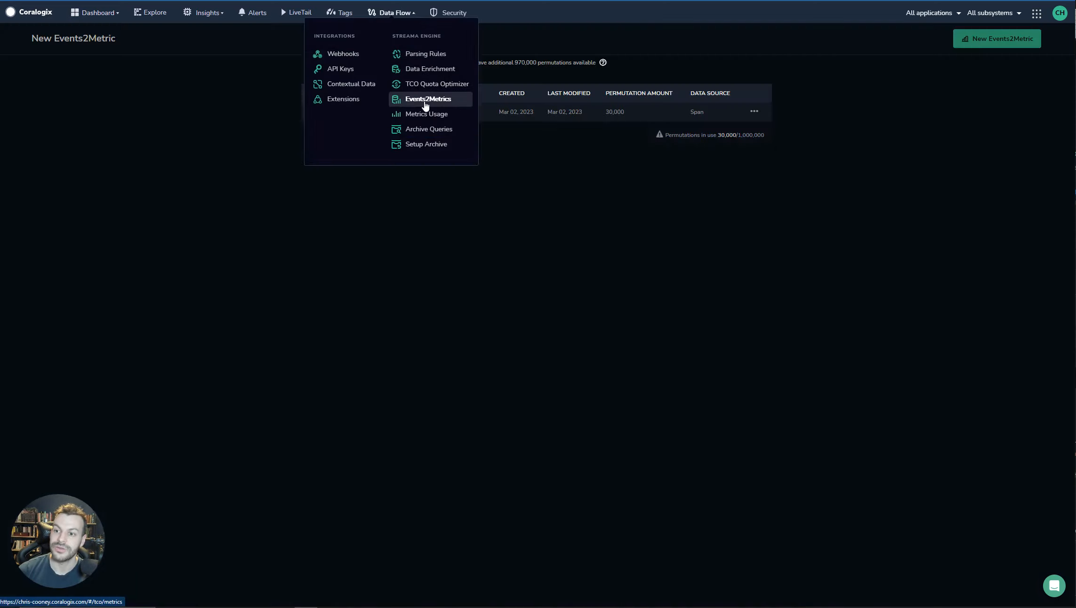
{"action": "left_click", "coordinate": [358, 116]}
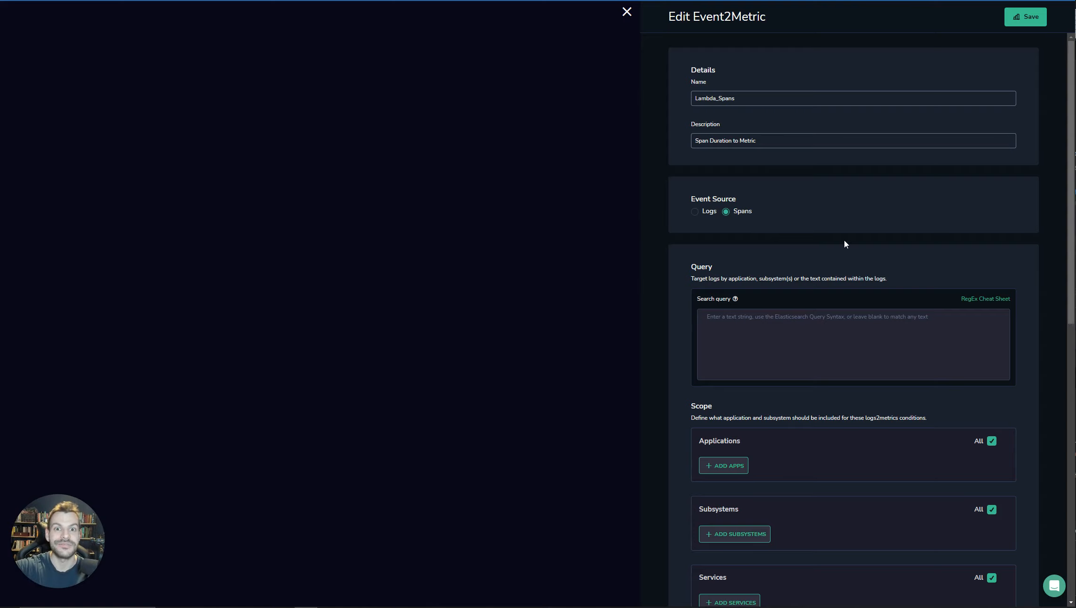
{"action": "scroll", "coordinate": [844, 241], "scroll_direction": "down", "scroll_amount": 3}
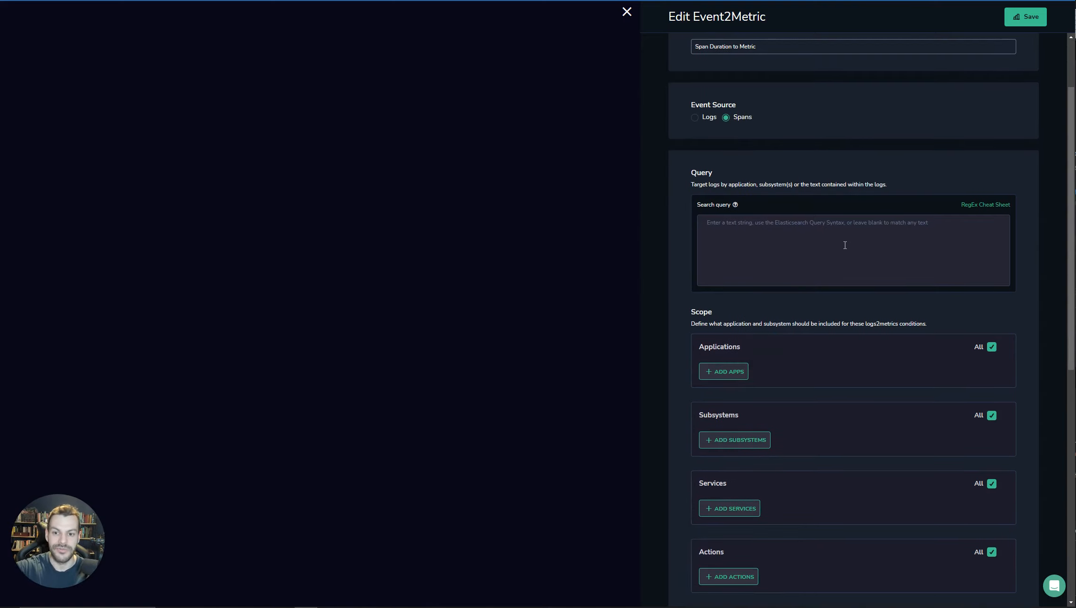
{"action": "scroll", "coordinate": [816, 250], "scroll_direction": "down", "scroll_amount": 7}
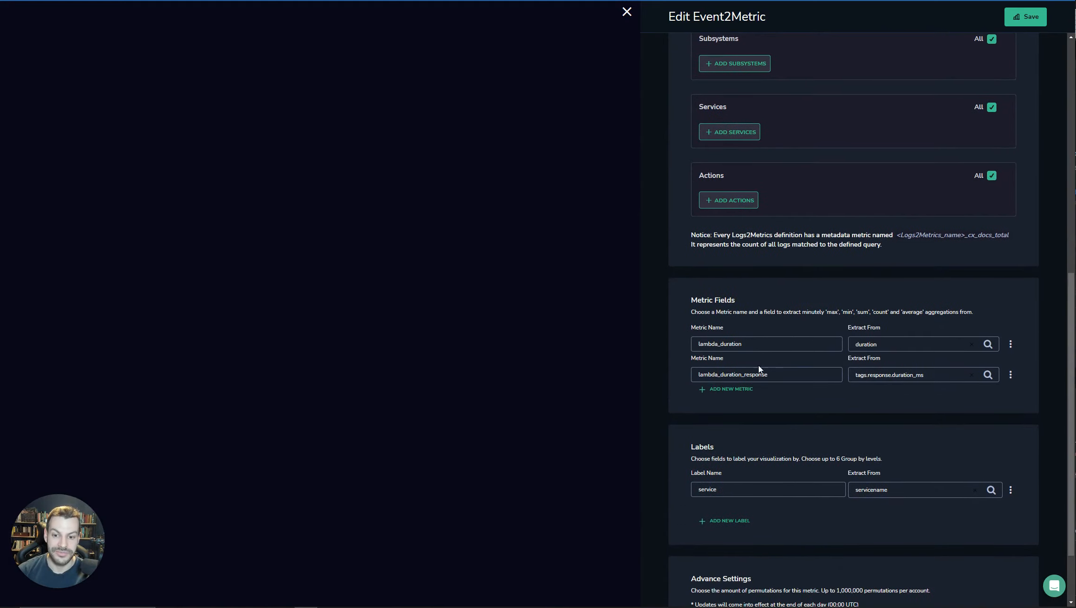
{"action": "scroll", "coordinate": [838, 356], "scroll_direction": "up", "scroll_amount": 8}
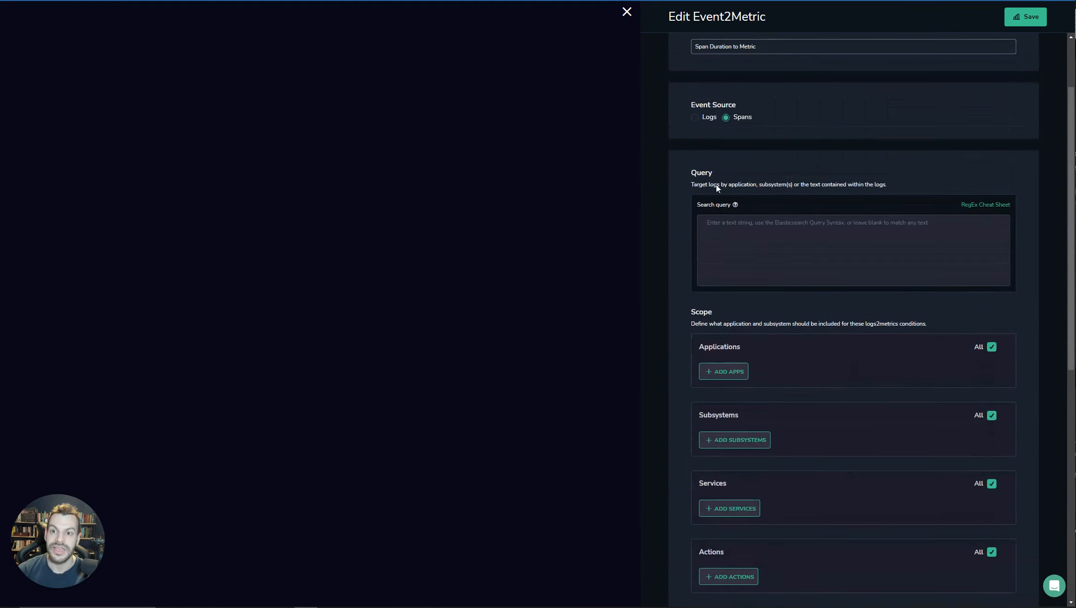
{"action": "left_click", "coordinate": [626, 11]}
{"action": "left_click", "coordinate": [635, 356]}
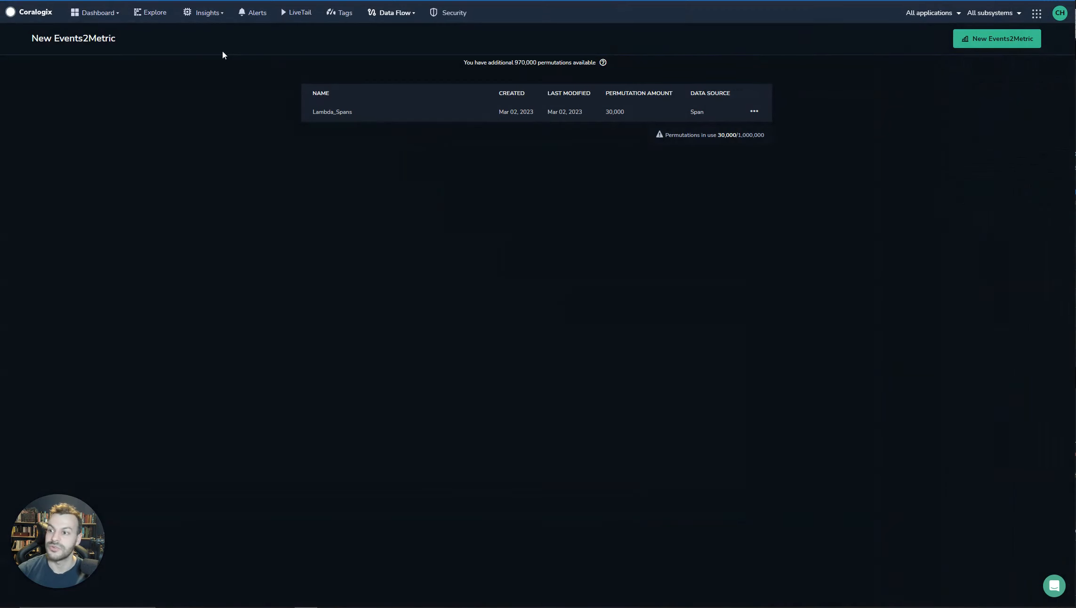
Reopen the custom Lambda dashboard and inspect the queries of the Avg Function Memory Usage and Function Durations widgets.
{"action": "left_click", "coordinate": [105, 13]}
{"action": "left_click", "coordinate": [95, 56]}
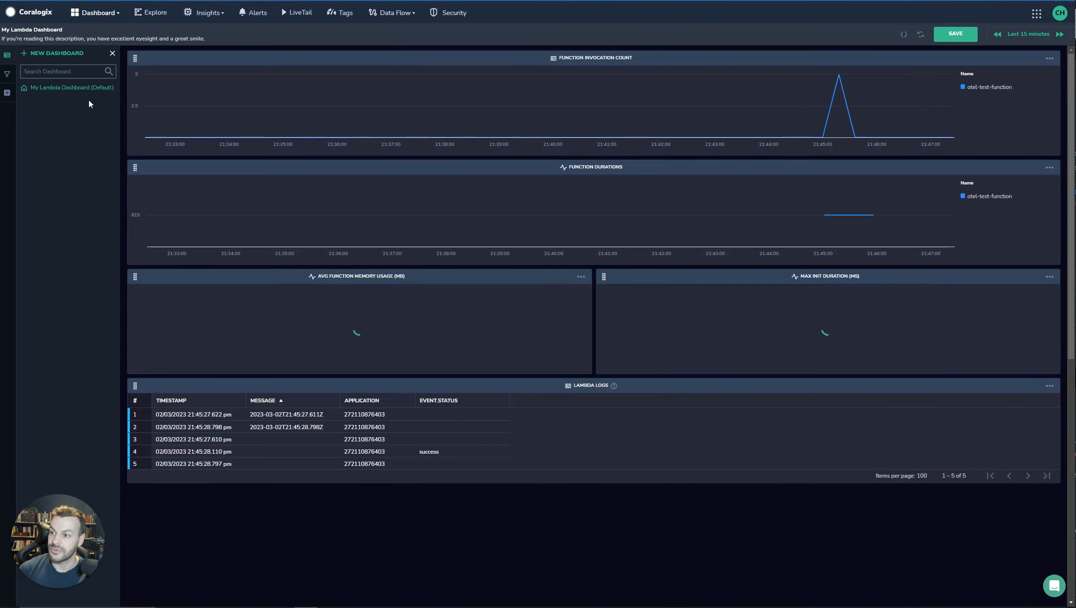
{"action": "left_click", "coordinate": [580, 277]}
{"action": "left_click", "coordinate": [467, 273]}
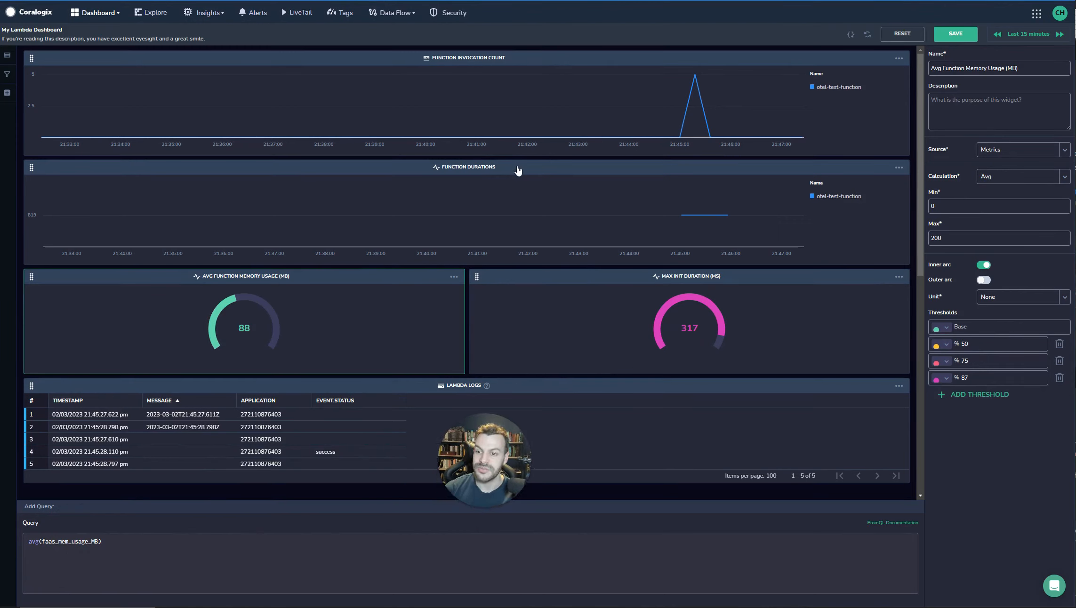
{"action": "left_click", "coordinate": [492, 171]}
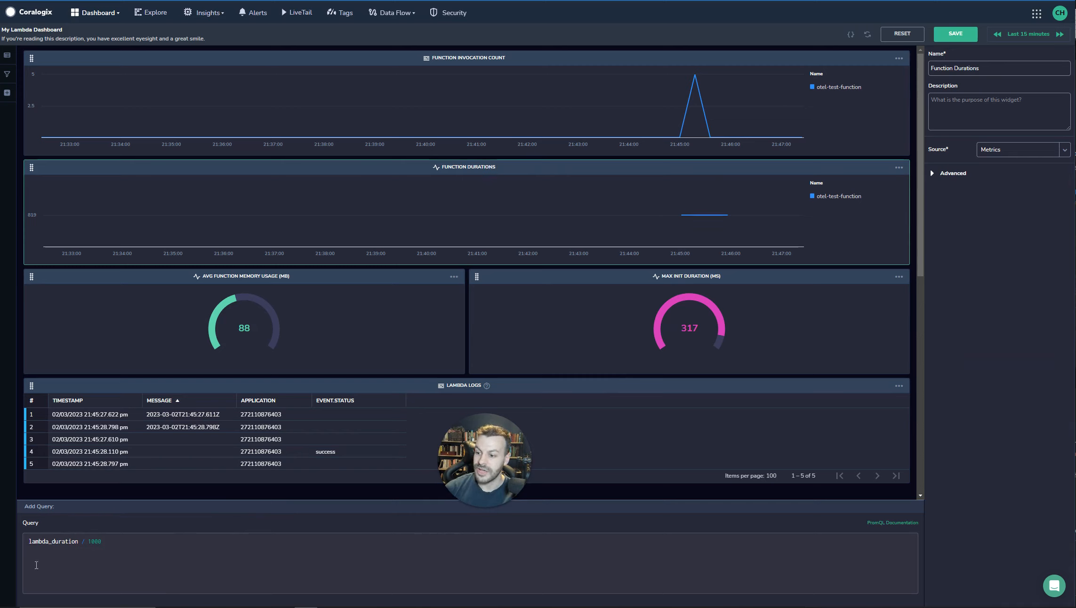